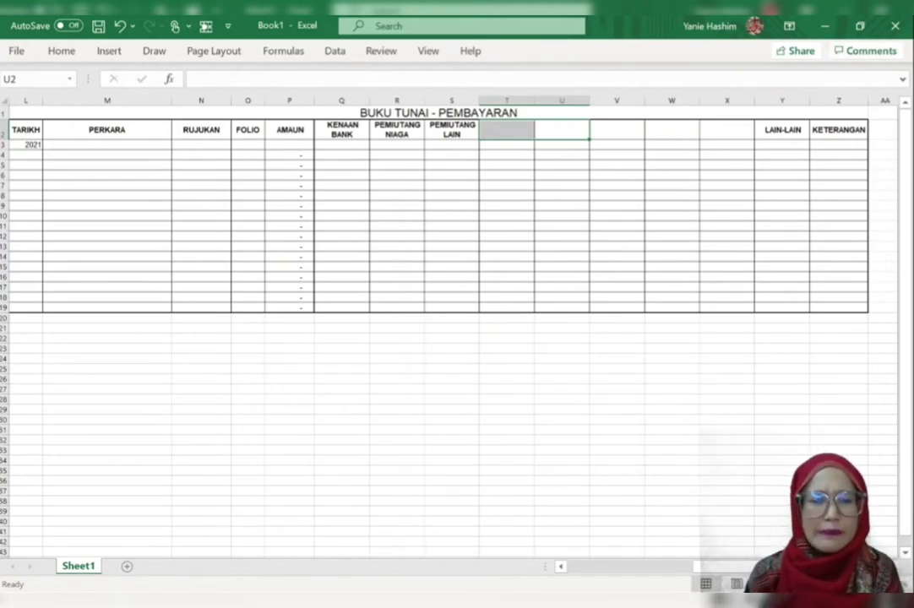
# Step: Review the receipts entries and the column headings of the payments section in the Buku Tunai cash book
pyautogui.hscroll(-3, 456, 212)
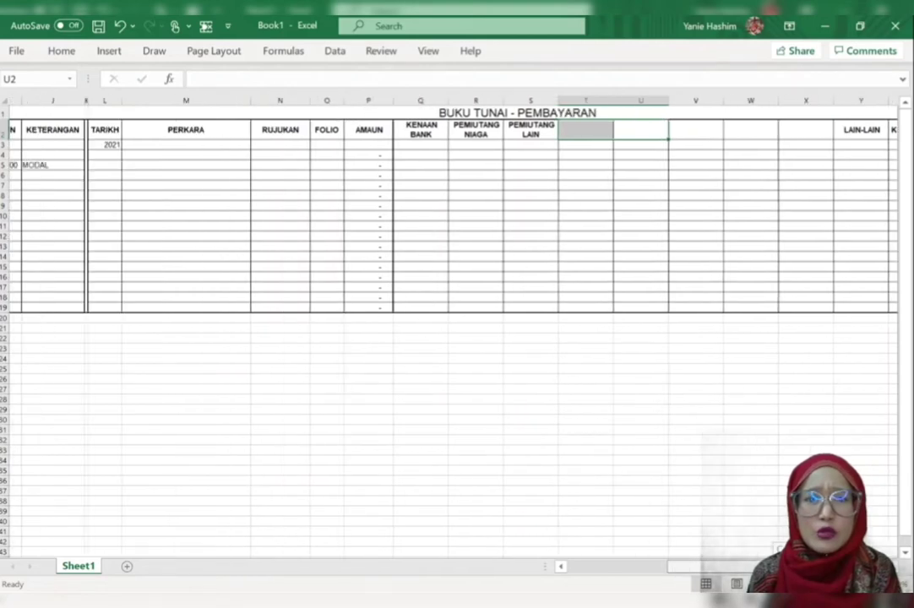
pyautogui.hscroll(-2, 456, 211)
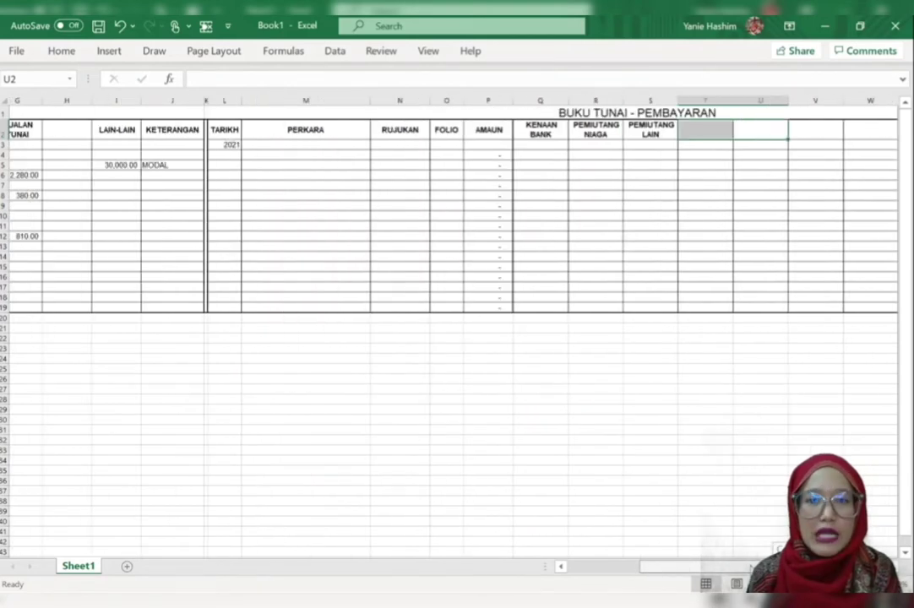
pyautogui.hscroll(-6, 159, 246)
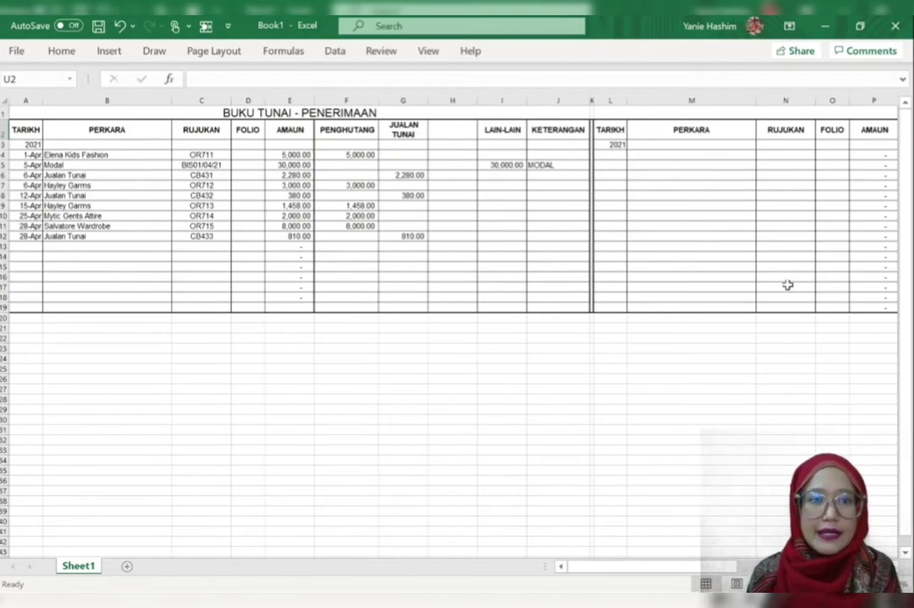
pyautogui.scroll(-2, 787, 204)
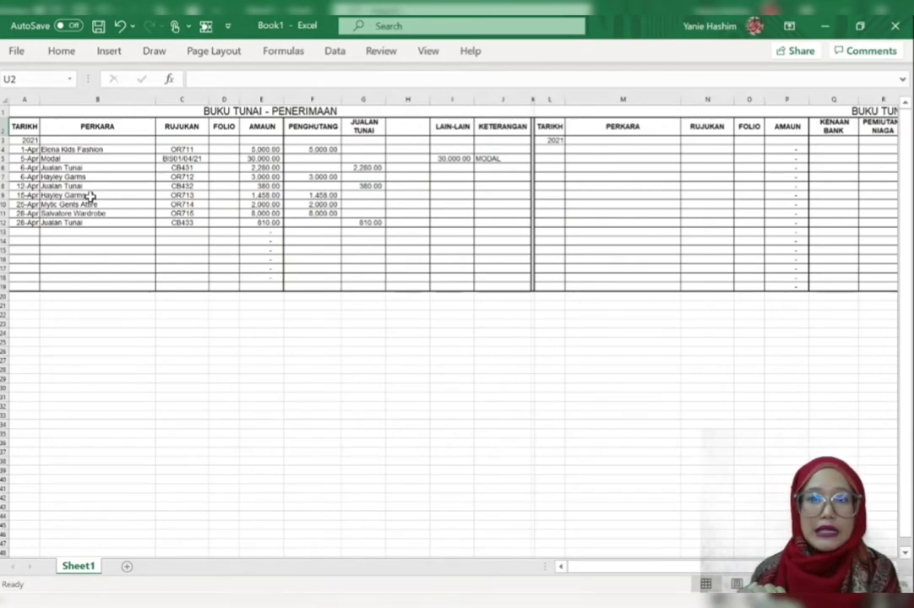
pyautogui.hscroll(6, 413, 244)
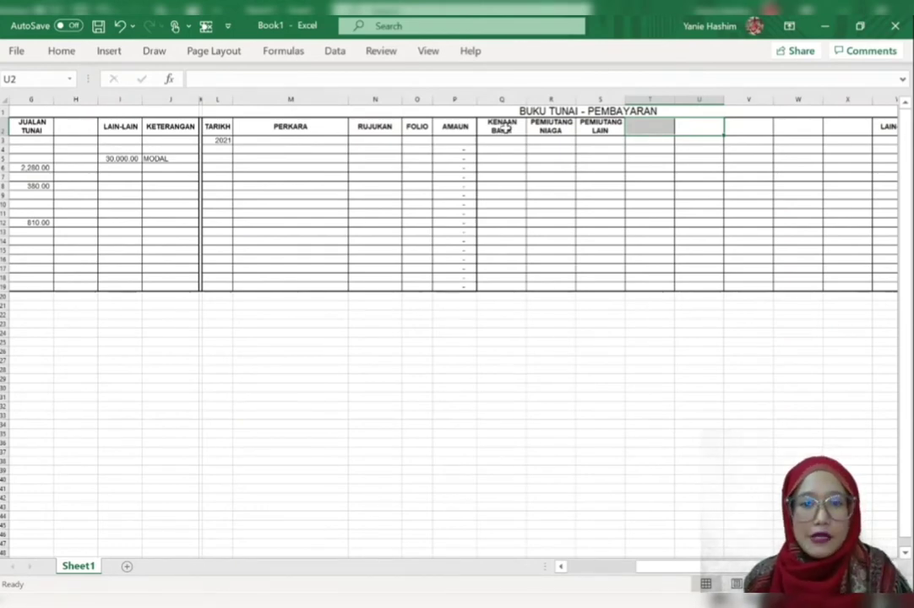
pyautogui.hscroll(-3, 133, 211)
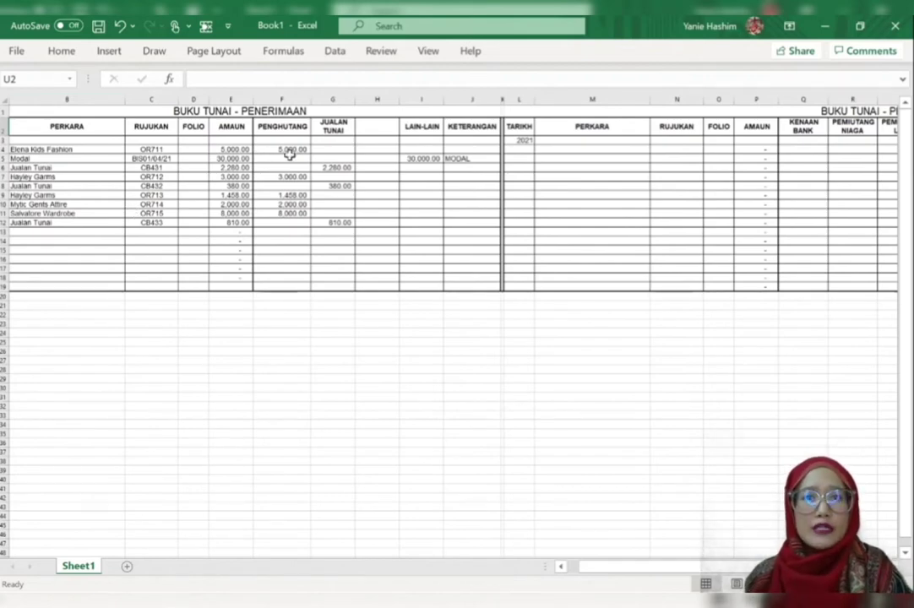
pyautogui.hscroll(4, 273, 158)
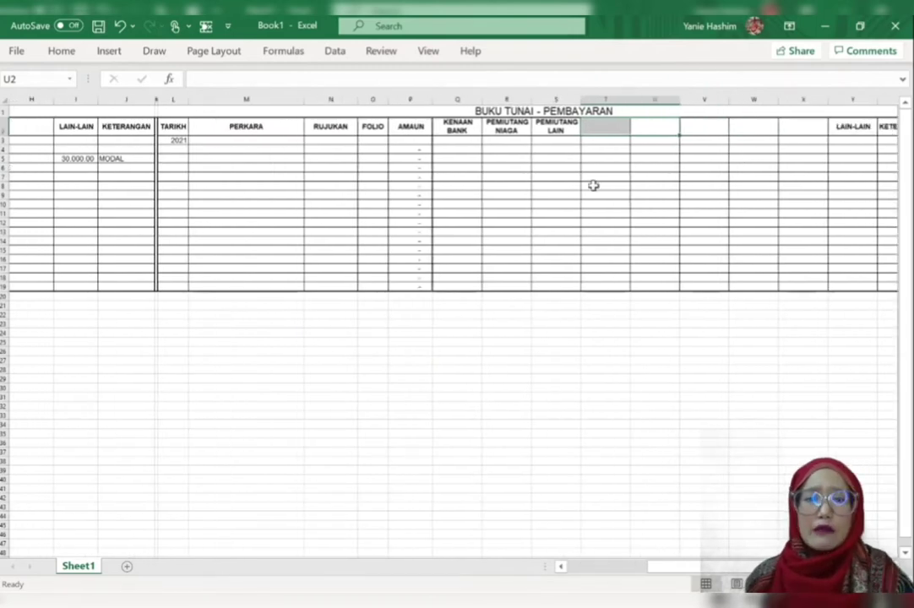
pyautogui.click(447, 151)
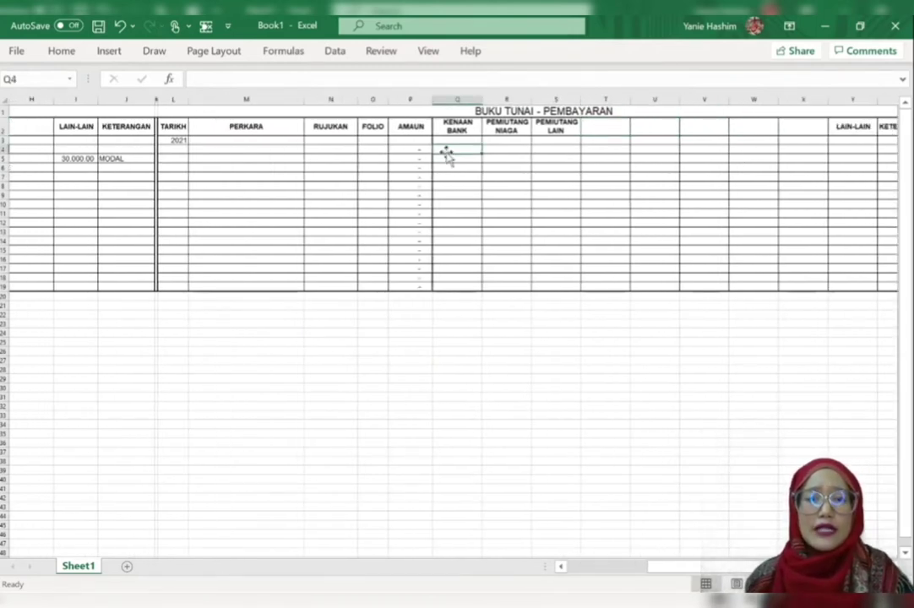
pyautogui.press('Right')
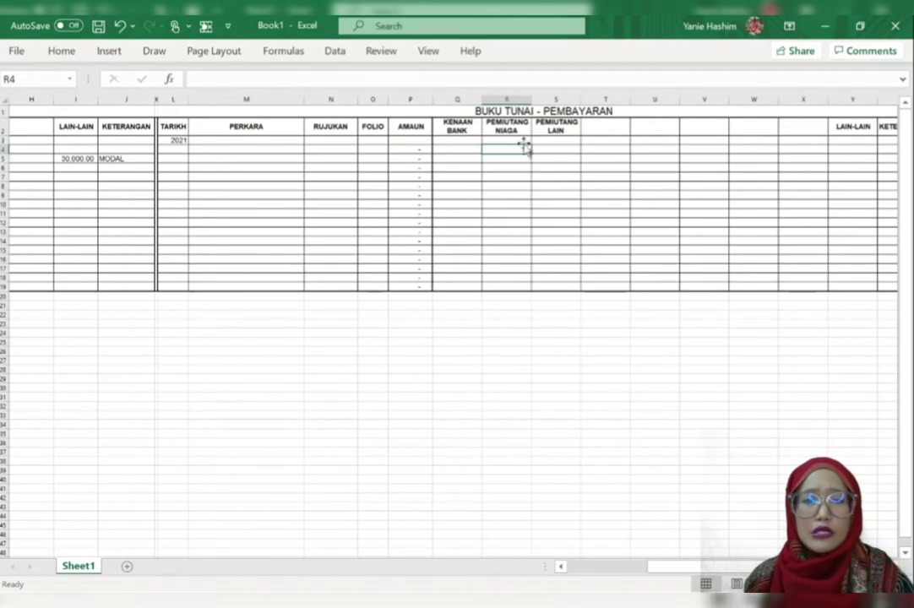
pyautogui.press('Right')
pyautogui.press('Right')
pyautogui.press('Right')
pyautogui.press('Right')
pyautogui.press('Right')
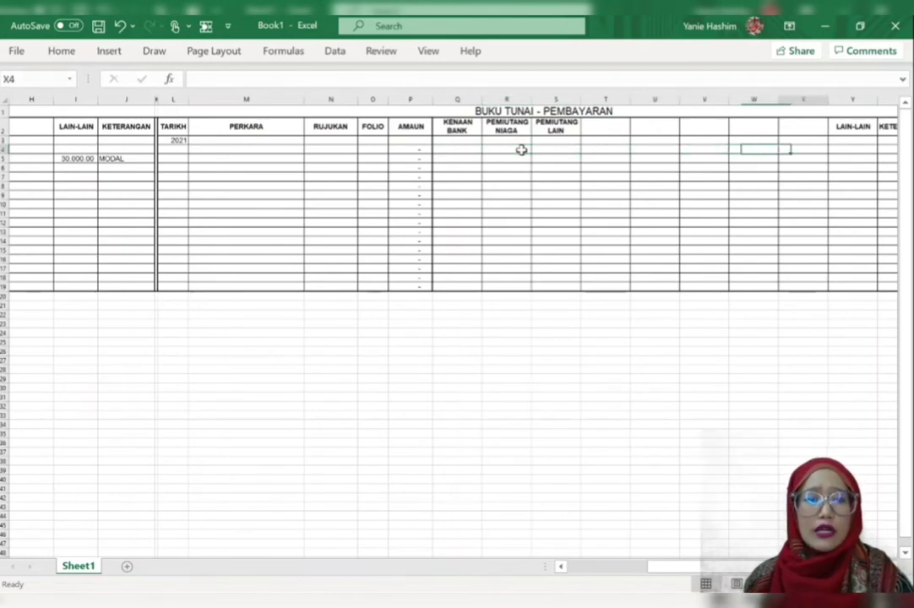
pyautogui.press('Left')
pyautogui.press('Left')
pyautogui.press('Left')
pyautogui.press('Left')
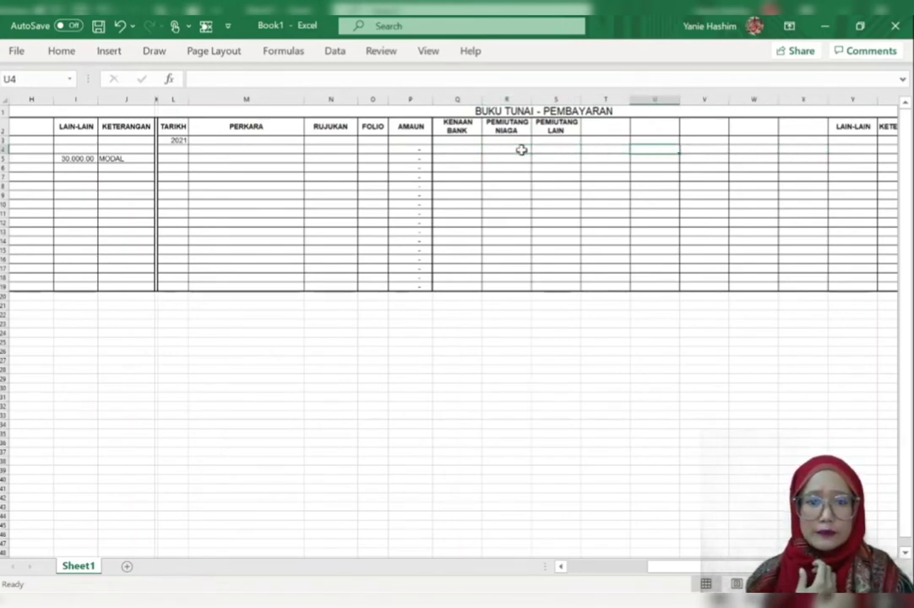
pyautogui.press('Right')
pyautogui.press('Right')
pyautogui.press('Right')
pyautogui.press('Left')
pyautogui.press('Left')
pyautogui.press('Left')
pyautogui.press('Left')
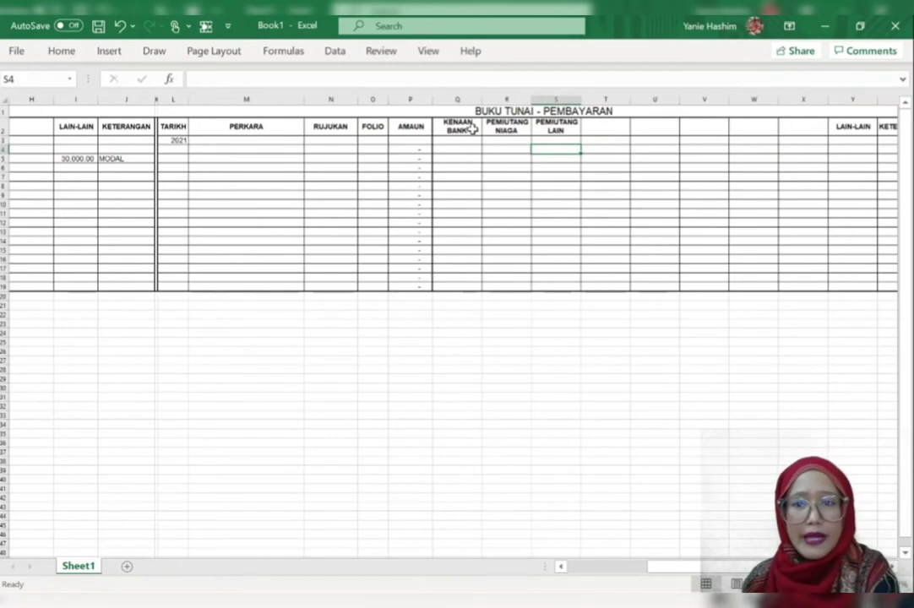
# Step: In the first payments row, row 4, enter 0.50 under KENAAN BANK and 1200 under PEMIUTANG NIAGA
pyautogui.hscroll(2, 473, 129)
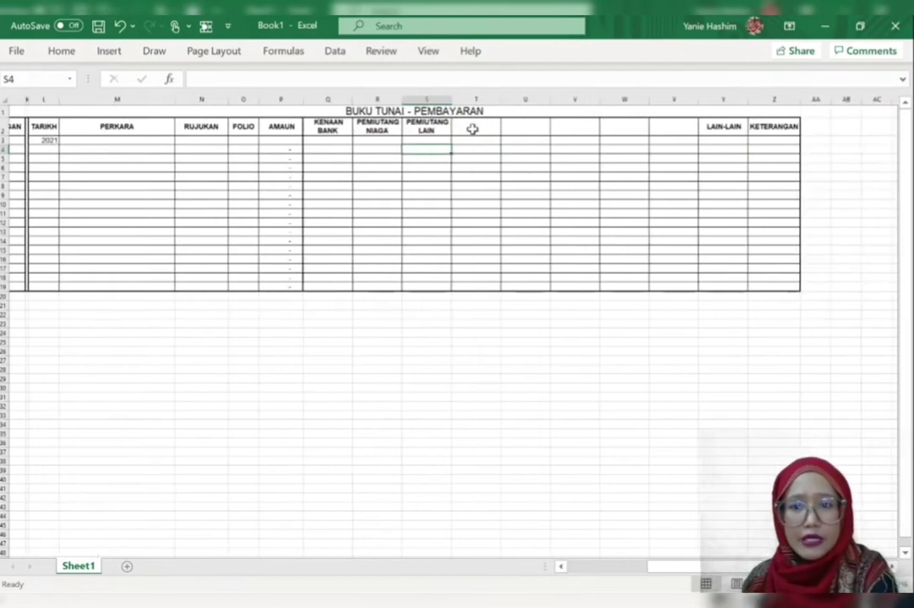
pyautogui.click(308, 148)
pyautogui.write('0.50')
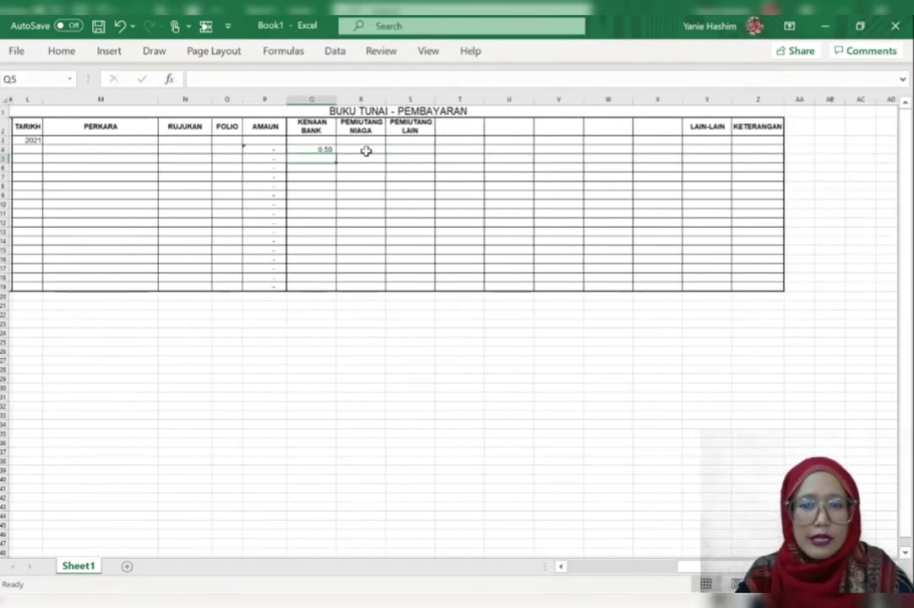
pyautogui.click(365, 150)
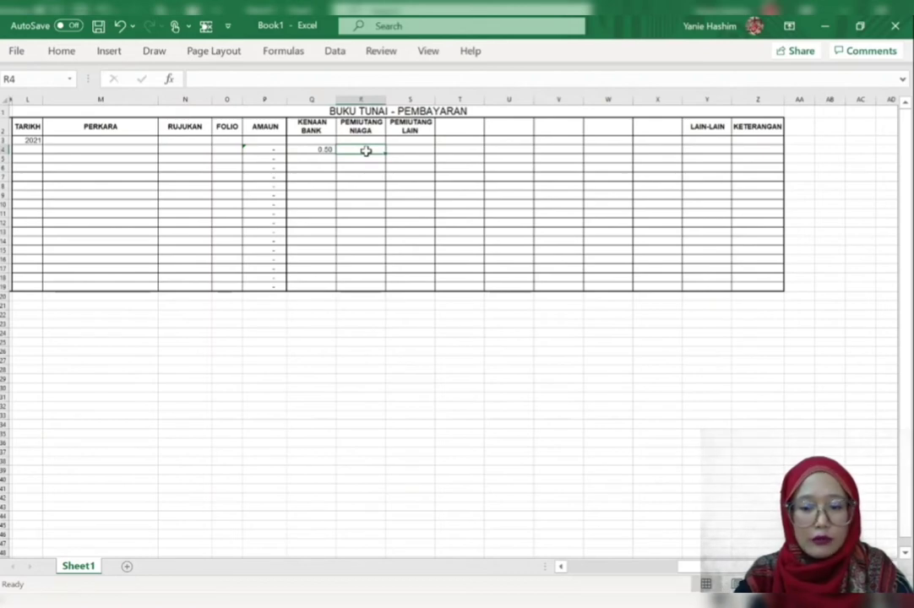
pyautogui.write('1200')
pyautogui.press('Return')
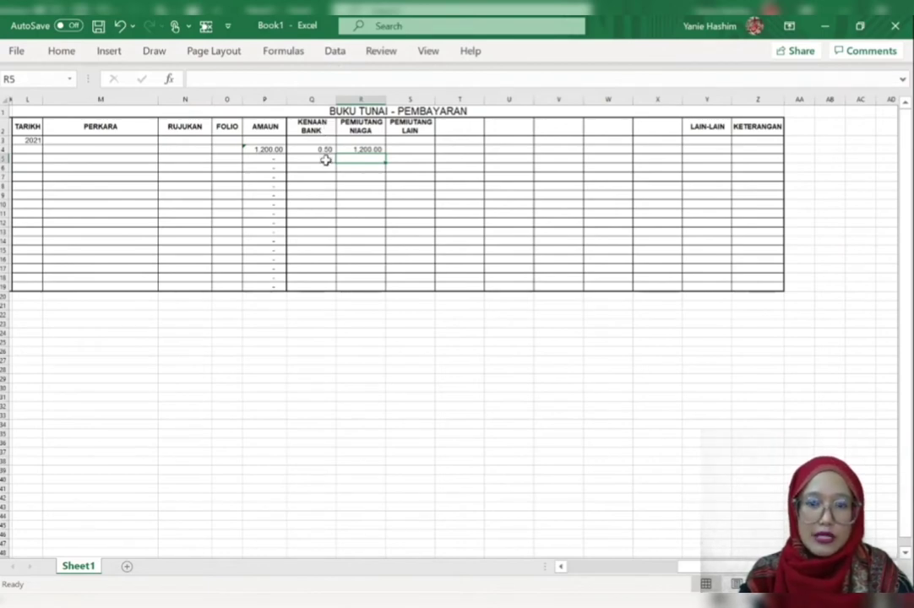
pyautogui.click(361, 185)
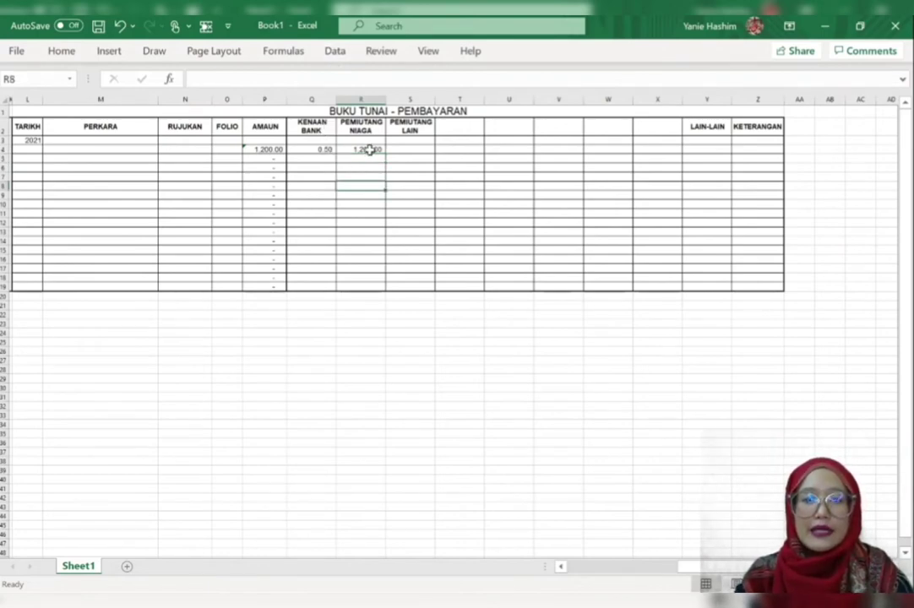
pyautogui.click(369, 149)
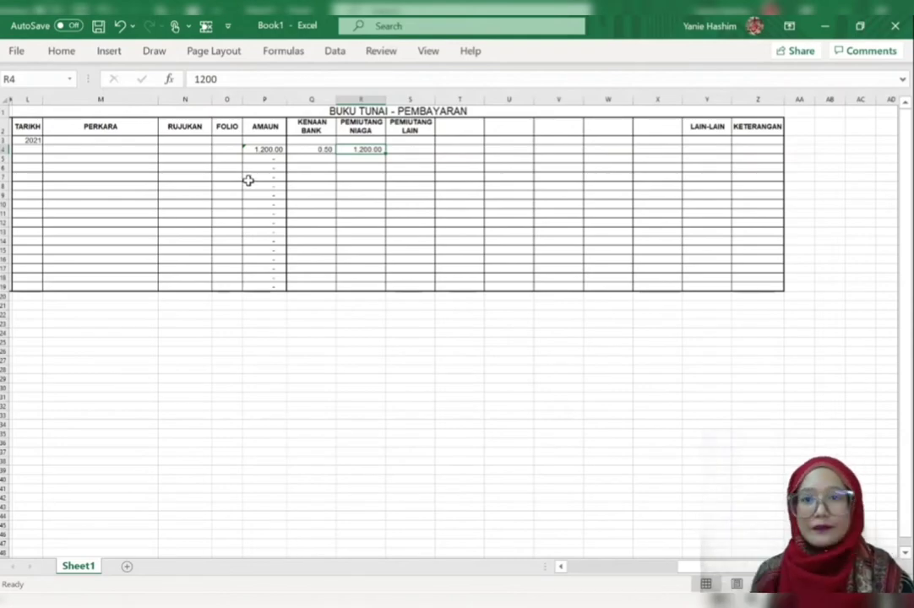
# Step: Switch to the SEM 1 BAK workbook, maximize its window and bring up the first payment voucher on the PV sheet
pyautogui.moveTo(280, 2)
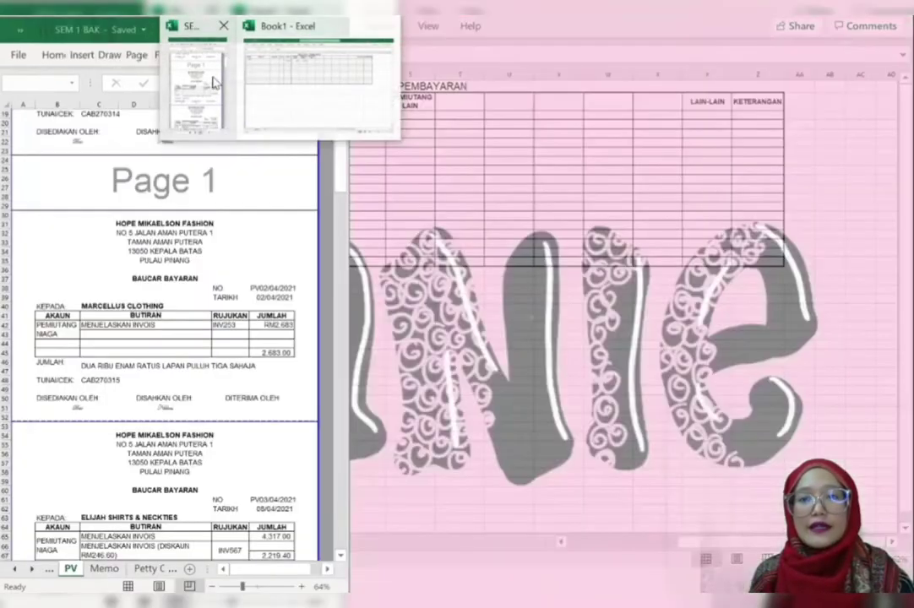
pyautogui.click(214, 81)
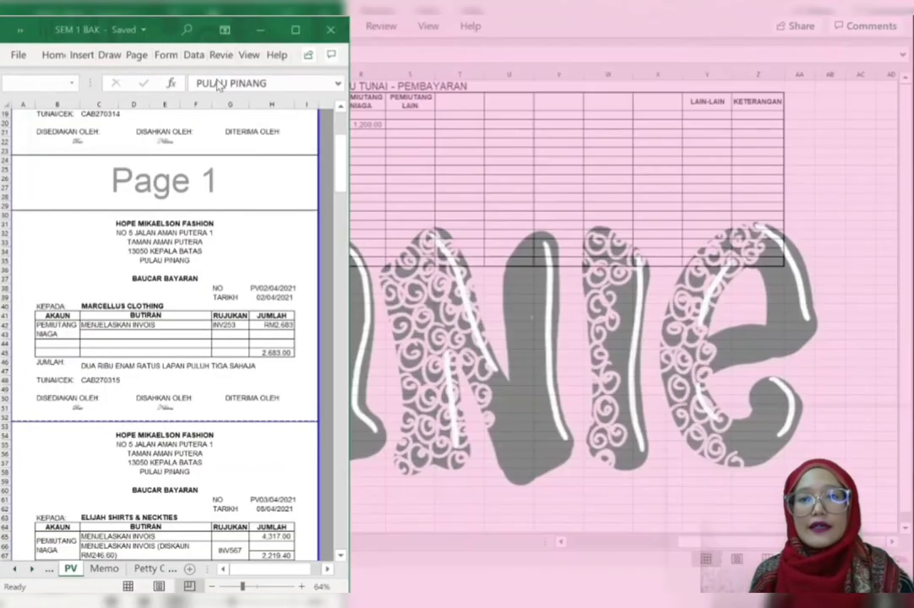
pyautogui.click(295, 29)
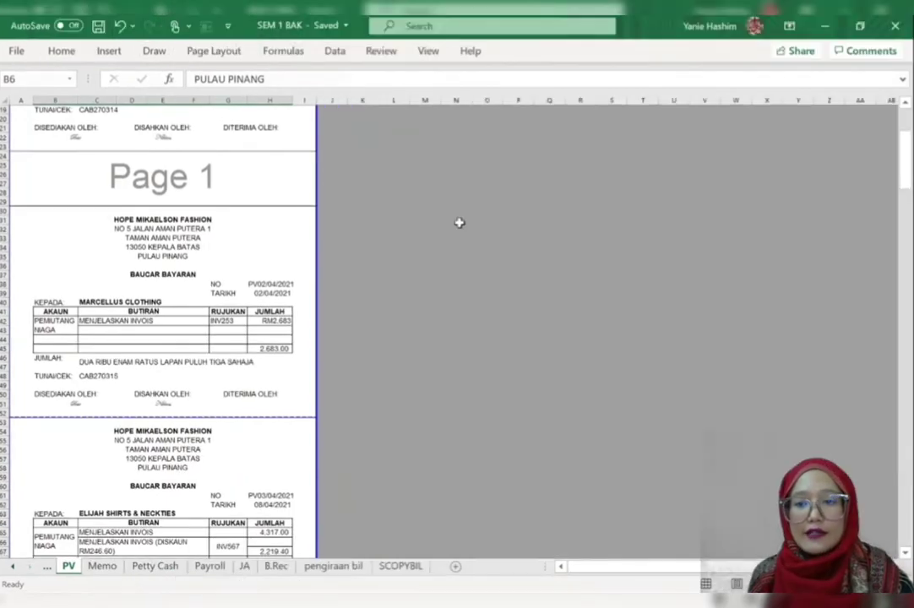
pyautogui.scroll(6, 458, 223)
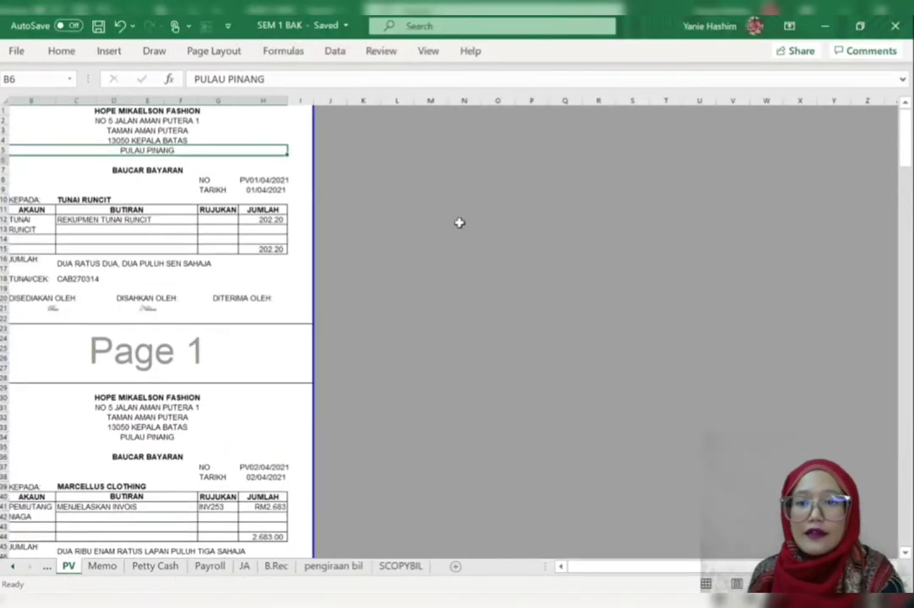
pyautogui.scroll(3, 459, 222)
pyautogui.scroll(1, 458, 222)
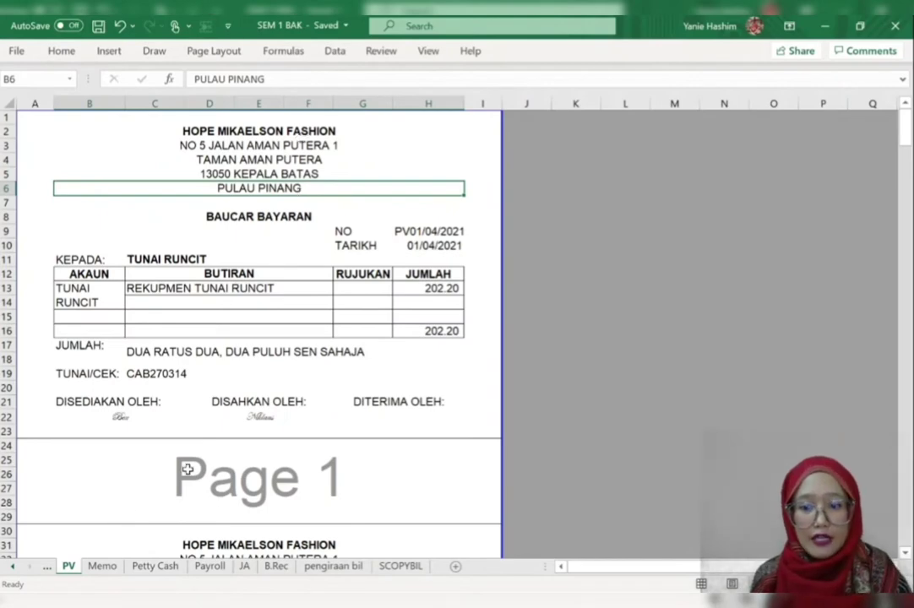
# Step: Check the CHART OF ACC and Payroll sheets, ending back on the PV sheet with the payment vouchers
pyautogui.click(47, 565)
pyautogui.click(46, 566)
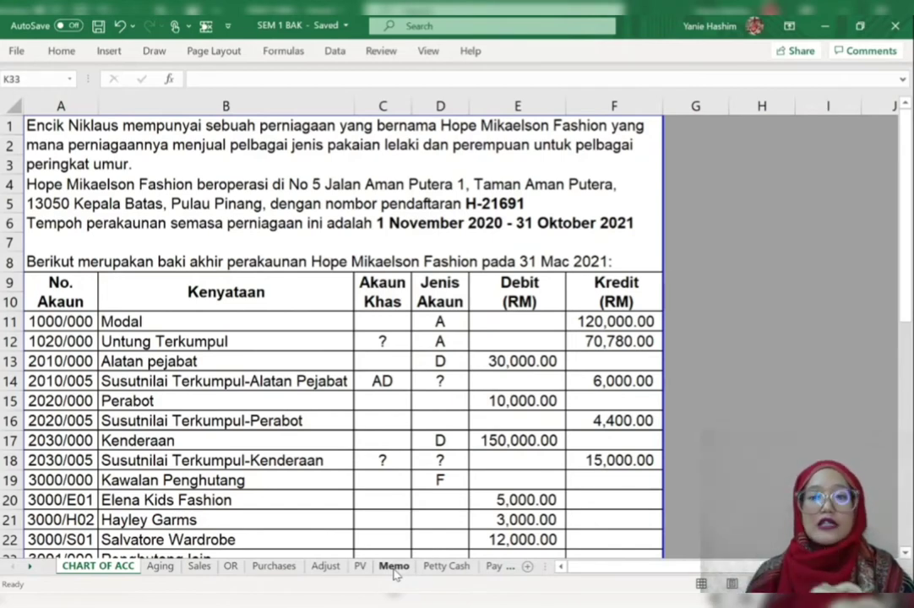
pyautogui.click(363, 568)
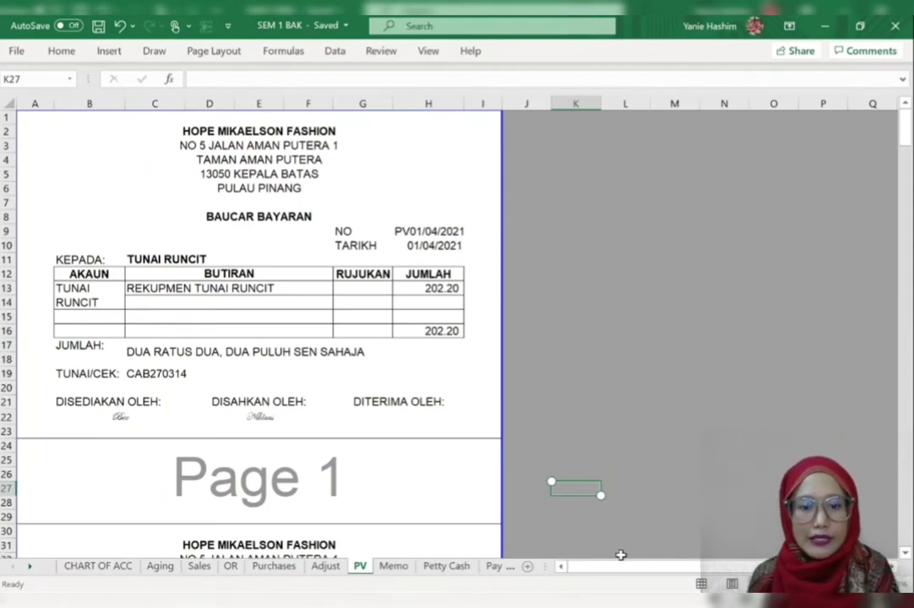
pyautogui.click(498, 566)
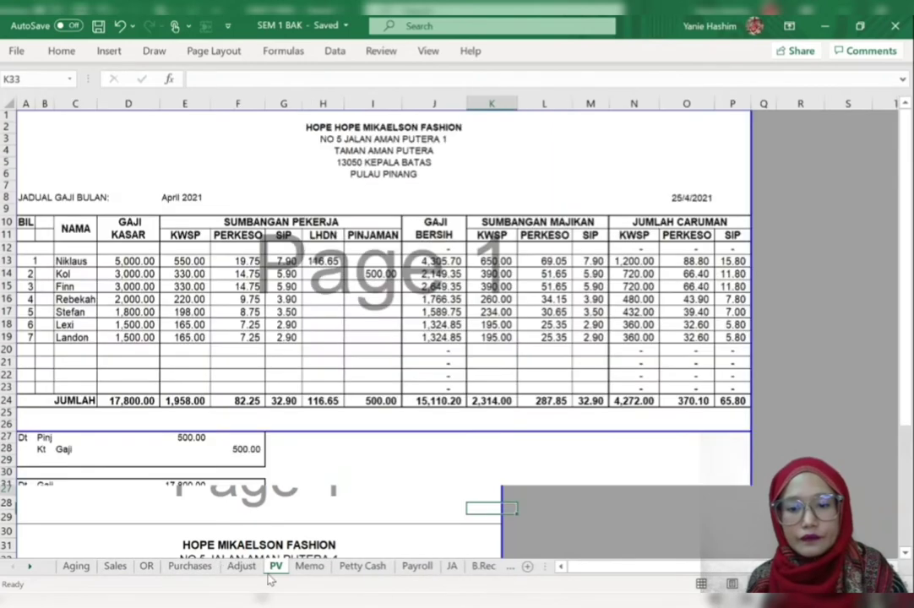
pyautogui.click(276, 566)
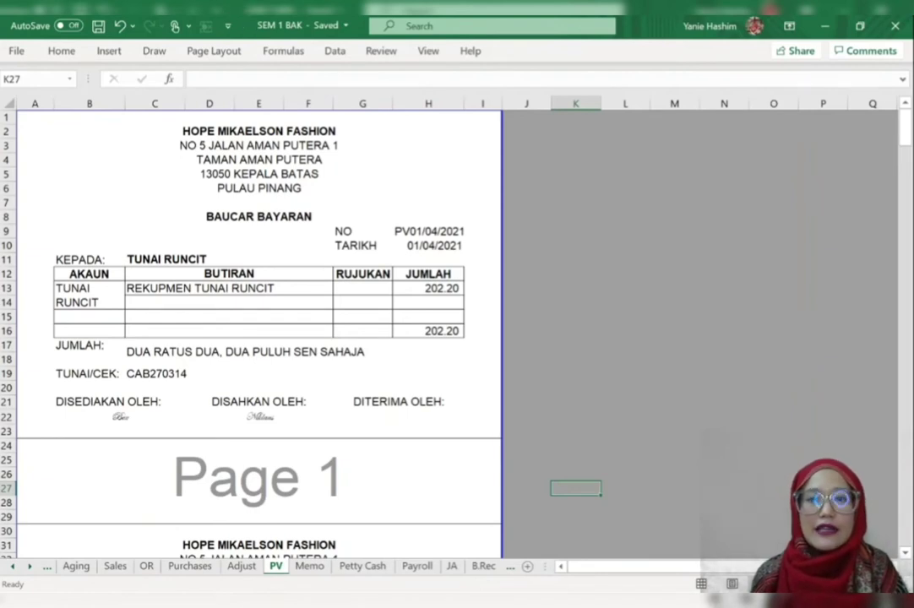
# Step: Read through all the April 2021 memos on the Memo sheet, from the first memo to the last
pyautogui.moveTo(279, 4)
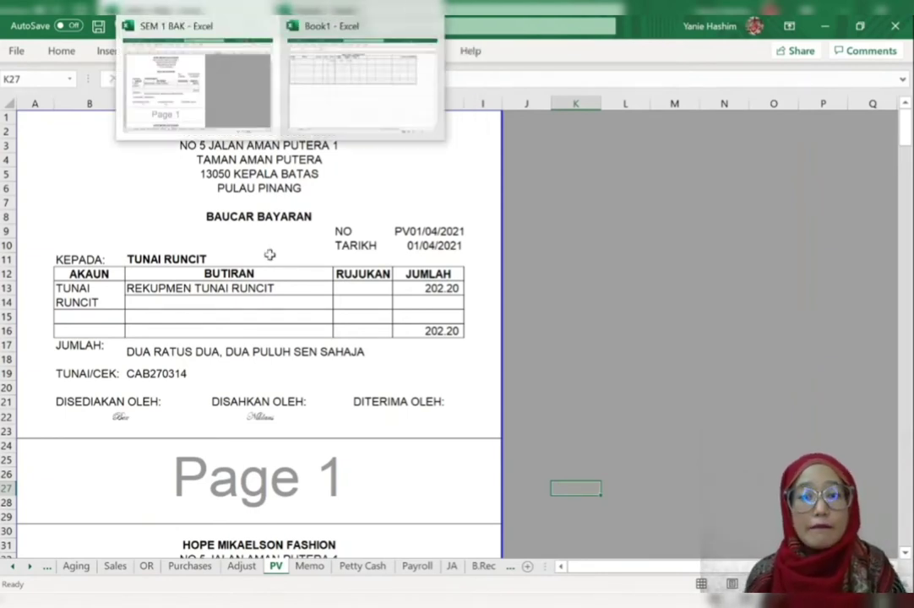
pyautogui.click(309, 566)
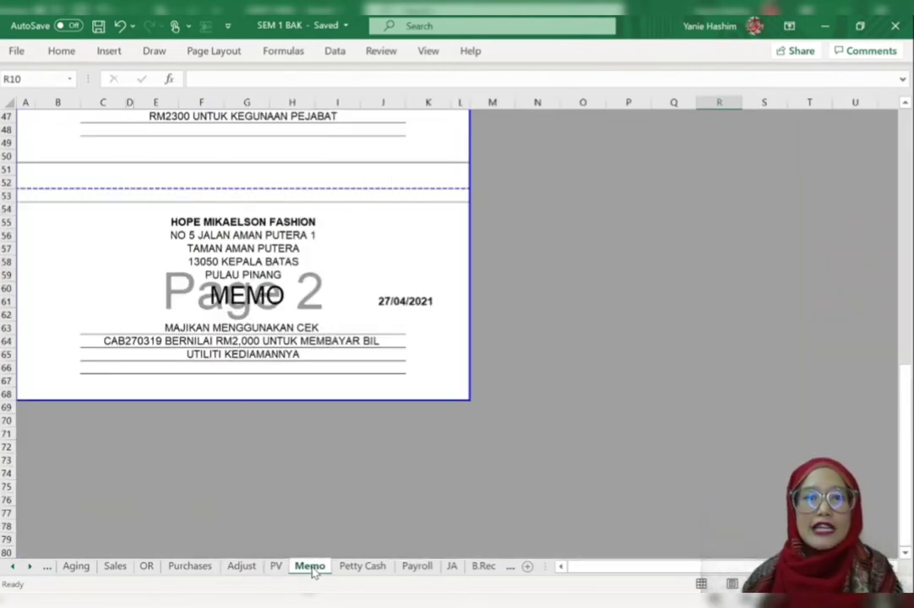
pyautogui.scroll(15, 313, 572)
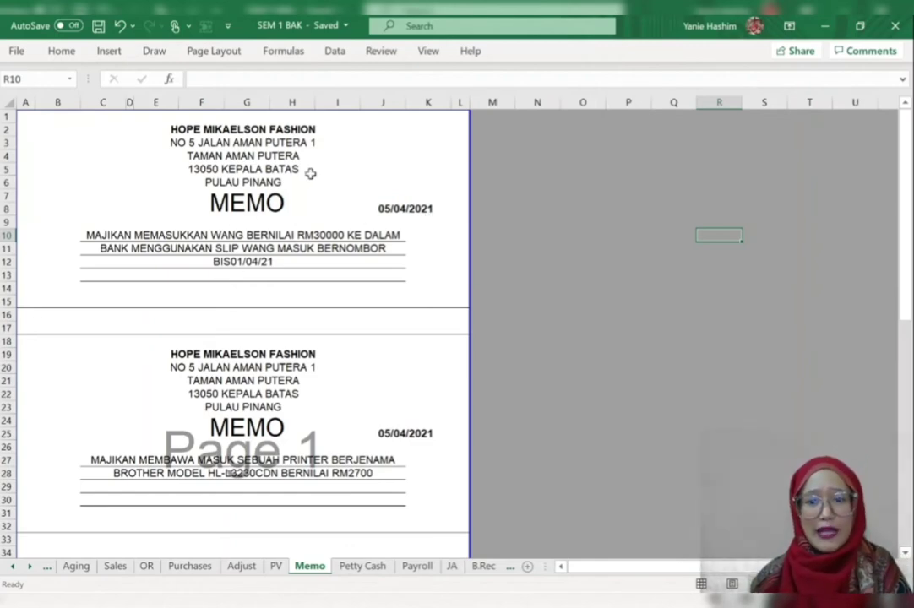
pyautogui.scroll(-6, 310, 173)
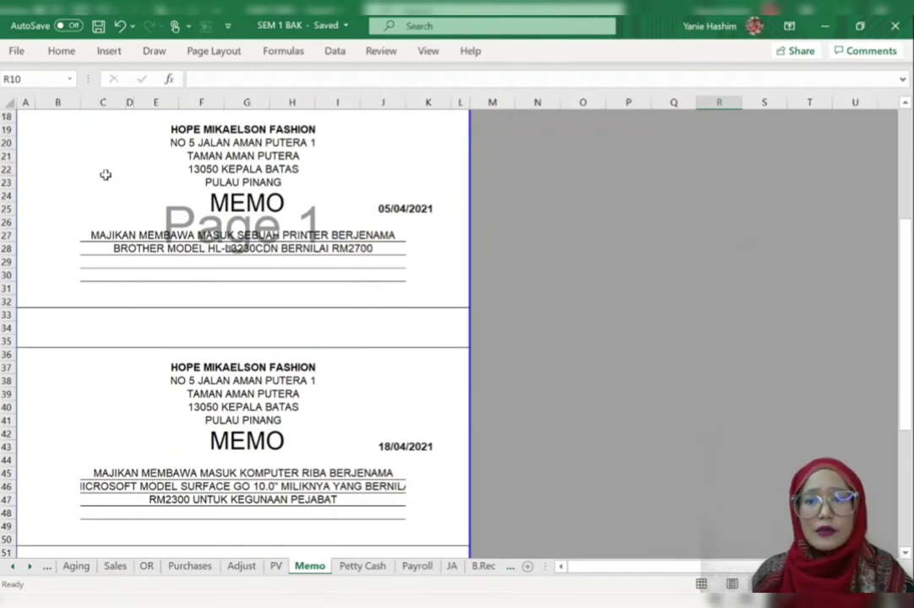
pyautogui.scroll(-5, 206, 195)
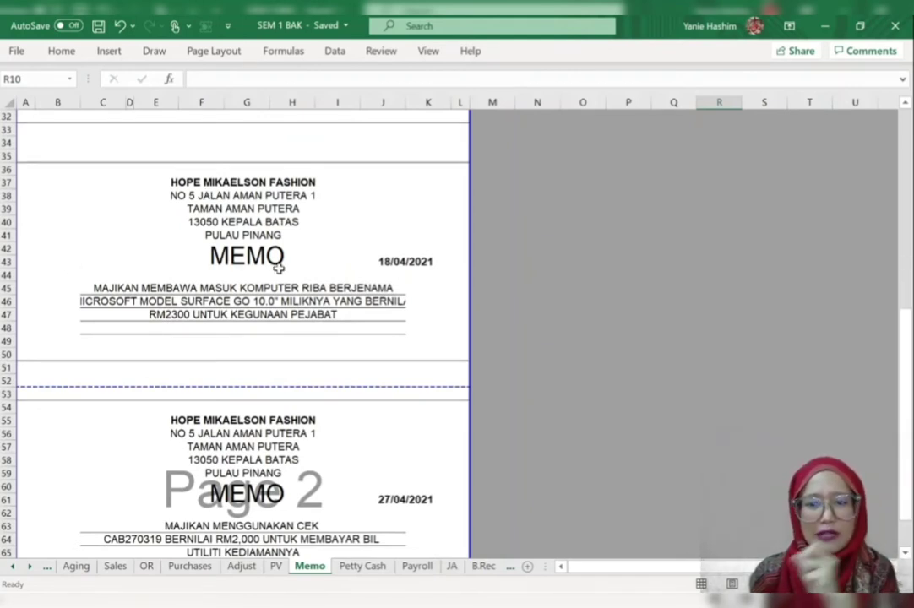
pyautogui.scroll(-4, 277, 268)
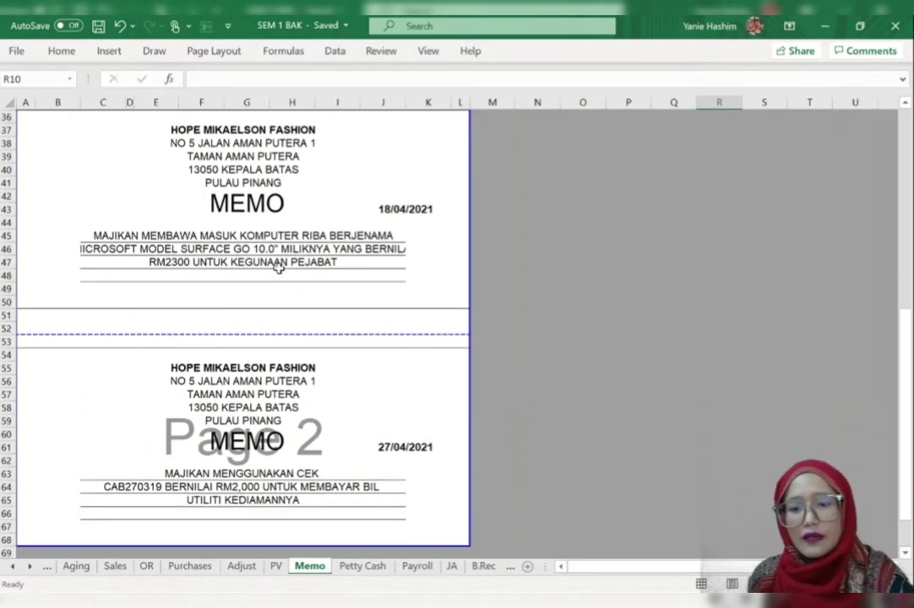